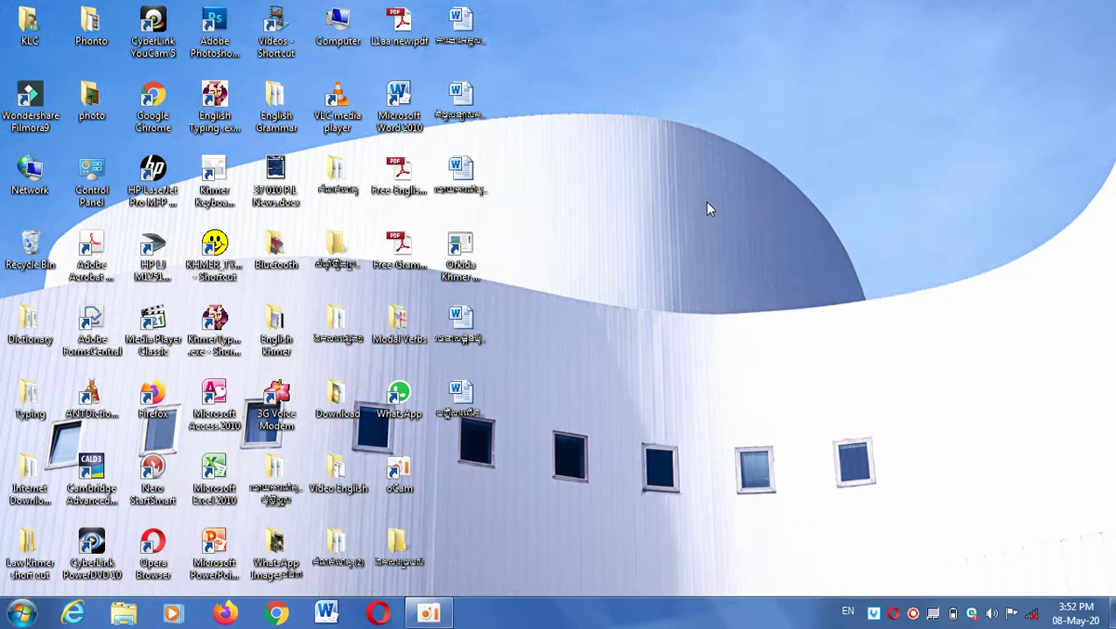
Open the desktop personalization settings, apply the Nature Aero theme and minimize the window to show the desktop
right_click(708, 208)
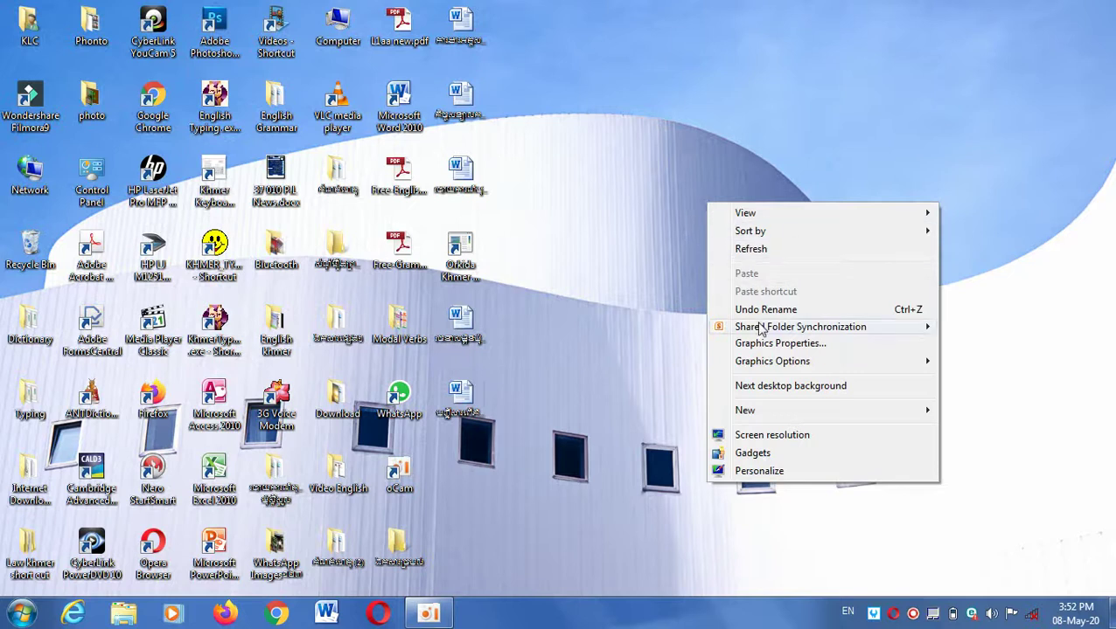
left_click(759, 474)
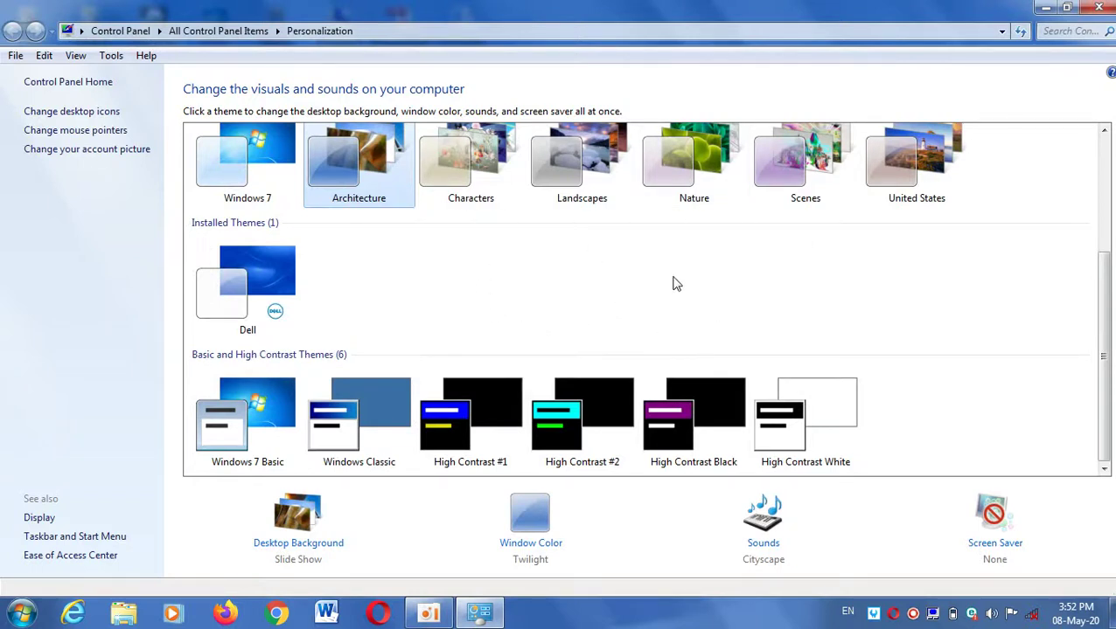
left_click(693, 183)
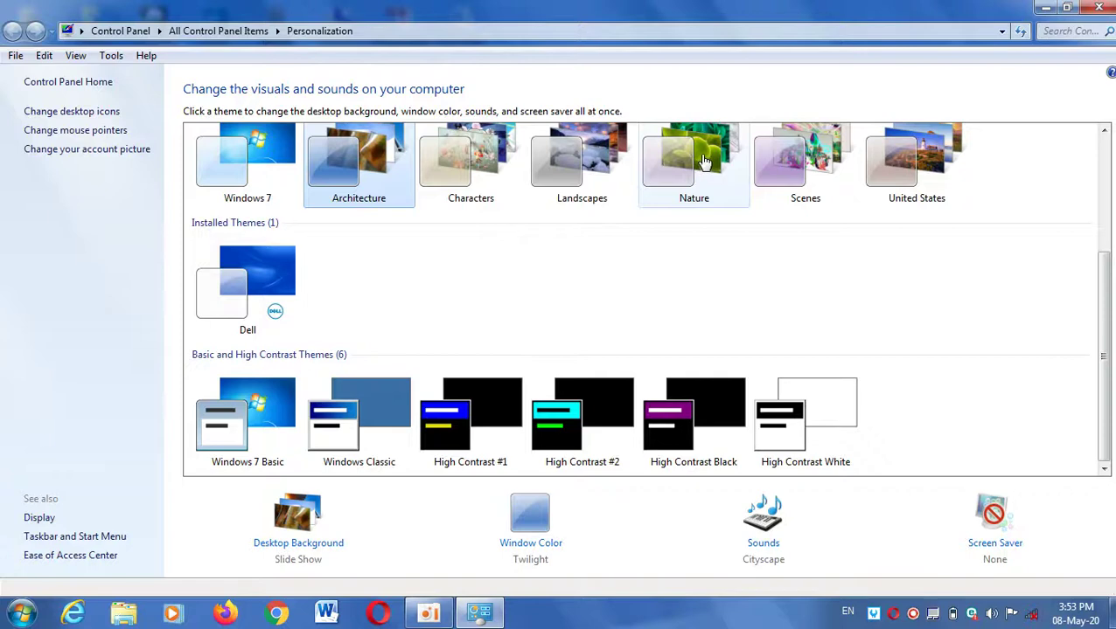
left_click(1046, 9)
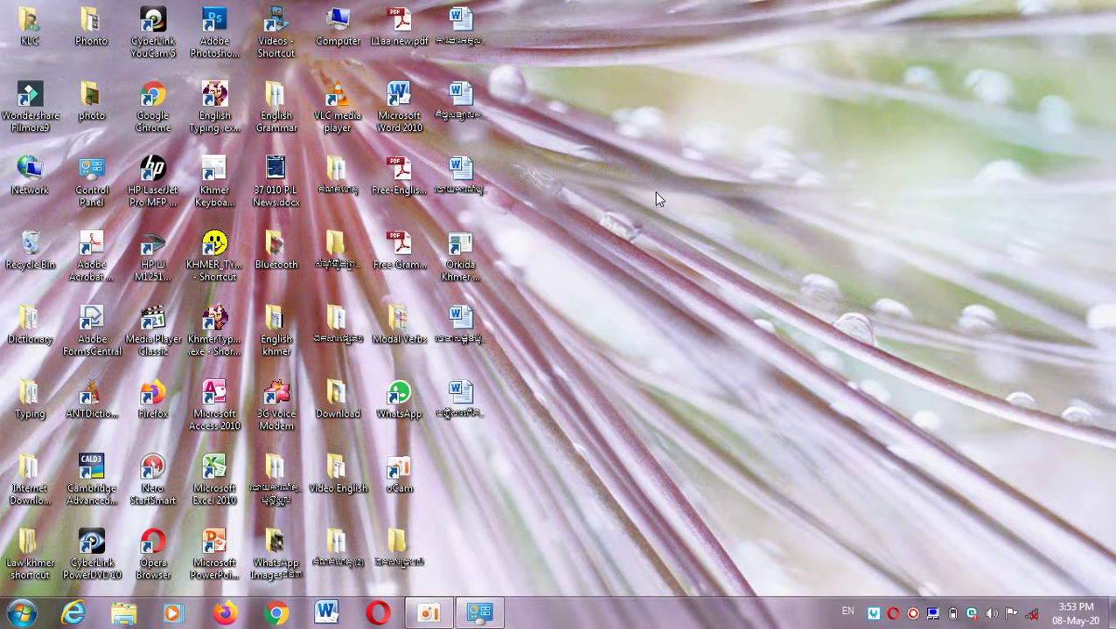
Return to the personalization settings, apply the United States Aero theme and close the window
left_click(490, 612)
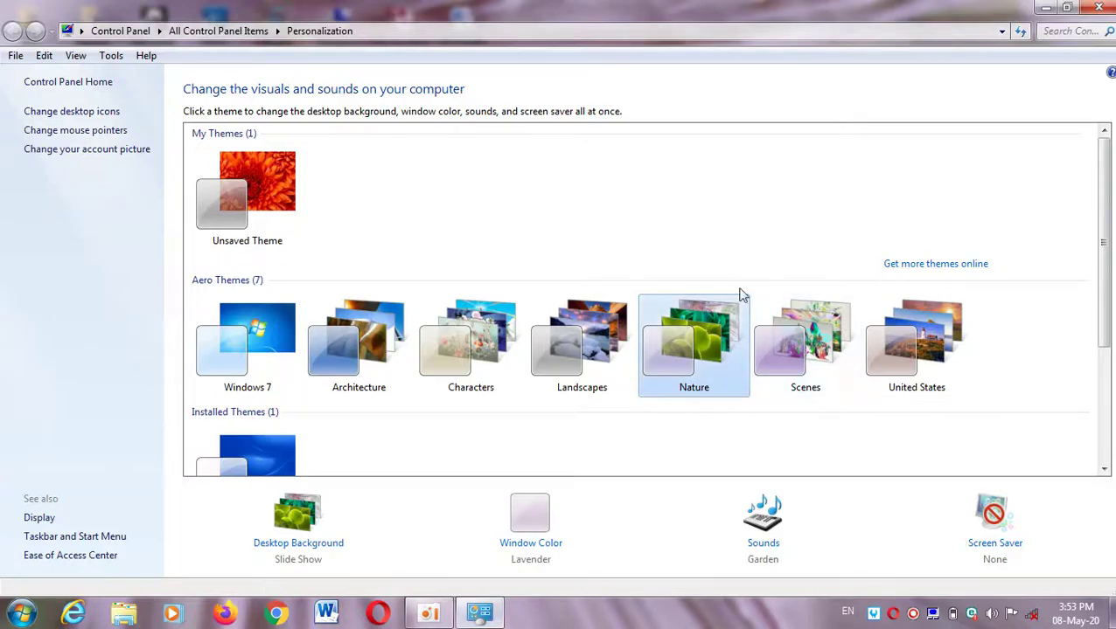
left_click(895, 353)
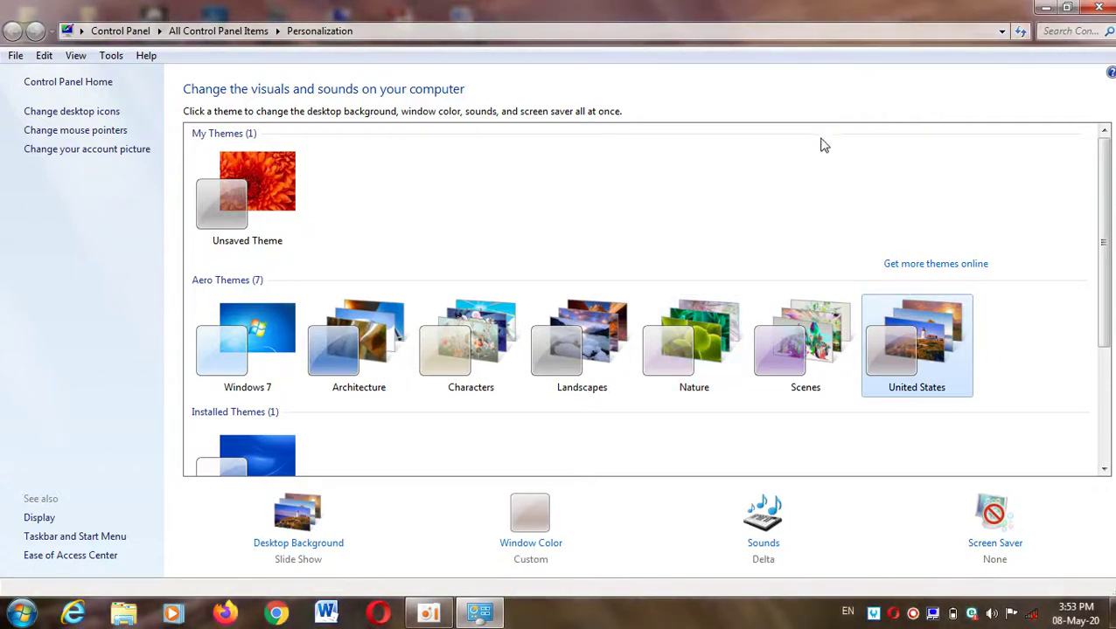
left_click(1099, 7)
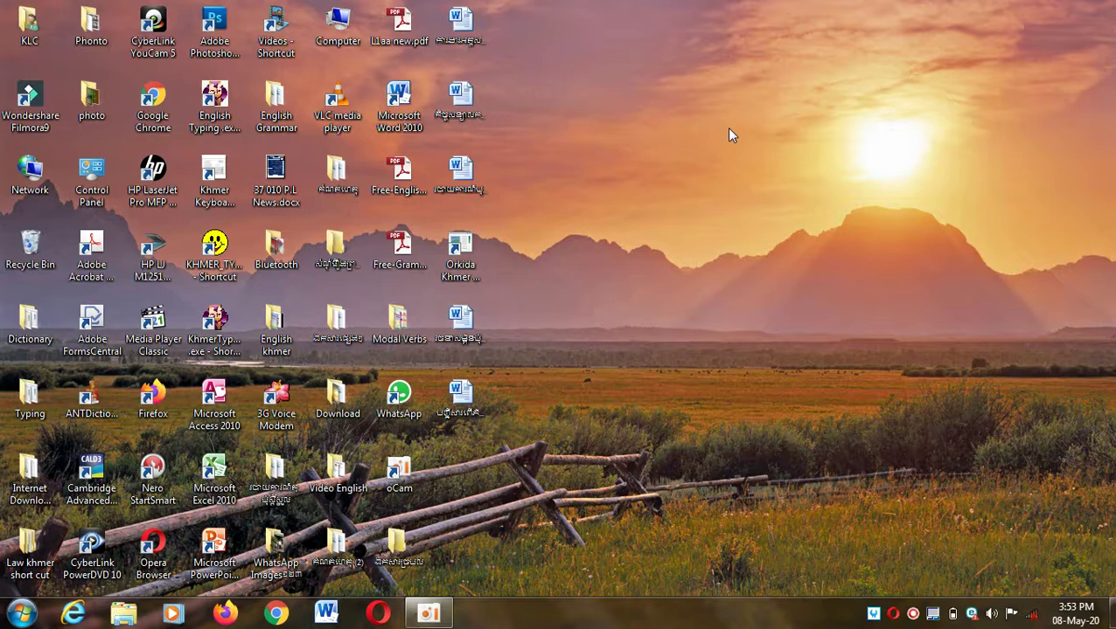
Refresh the desktop
right_click(729, 131)
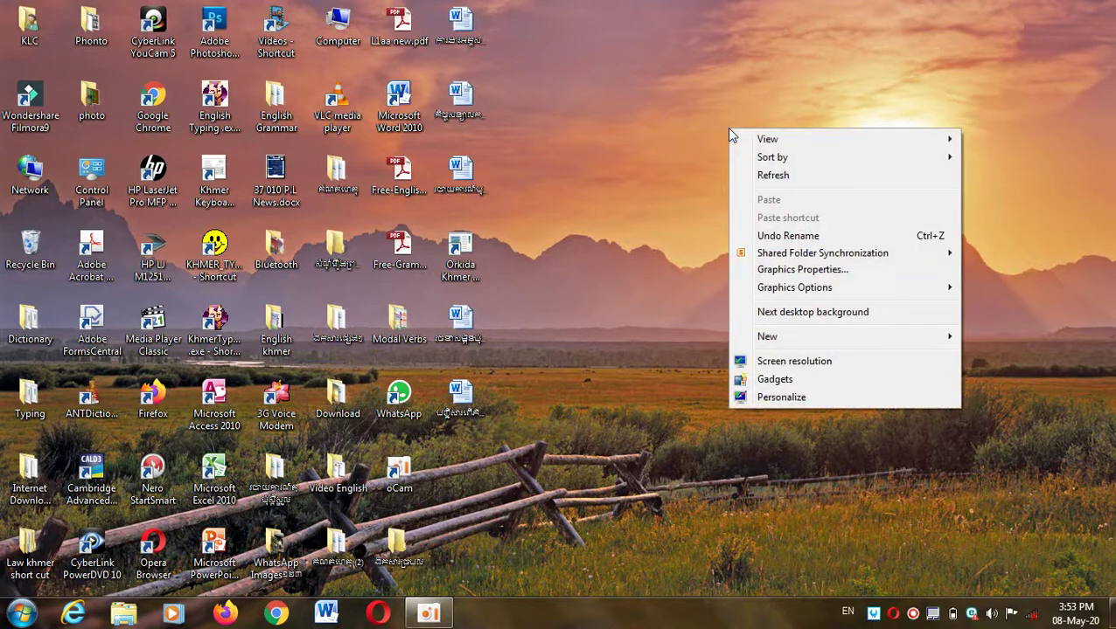
left_click(614, 163)
right_click(615, 163)
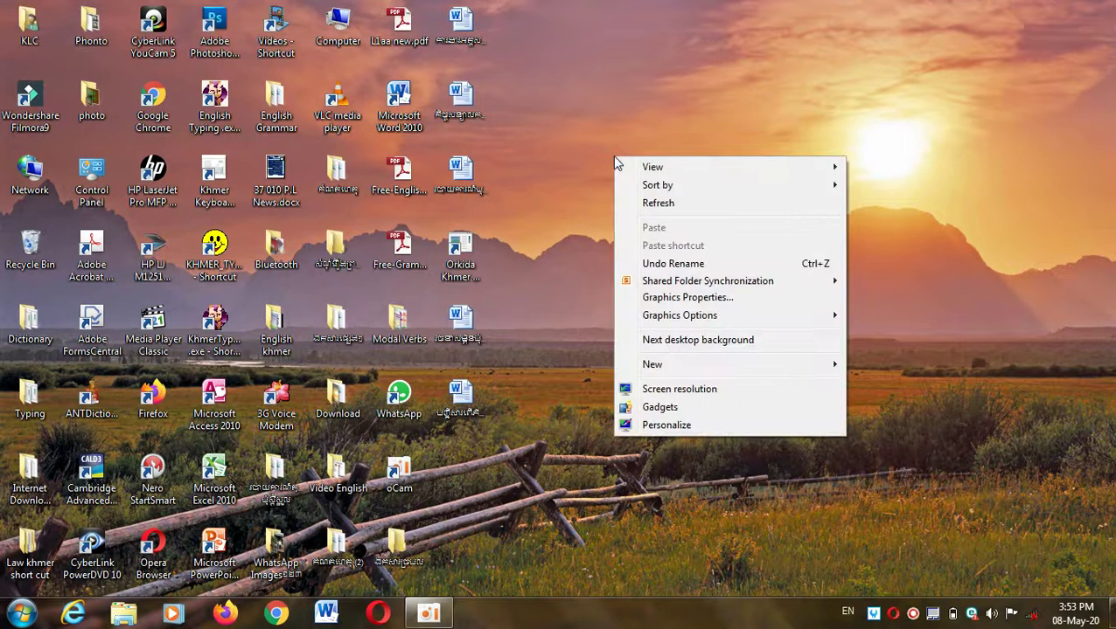
left_click(692, 204)
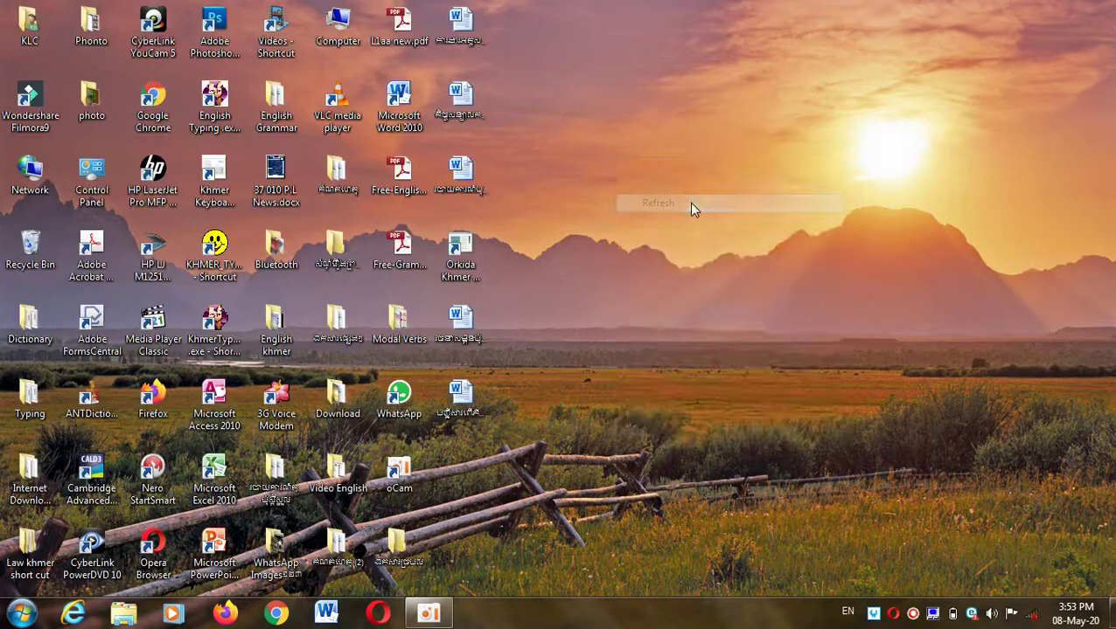
Advance the theme's slide show to the next desktop background six times in a row
right_click(713, 133)
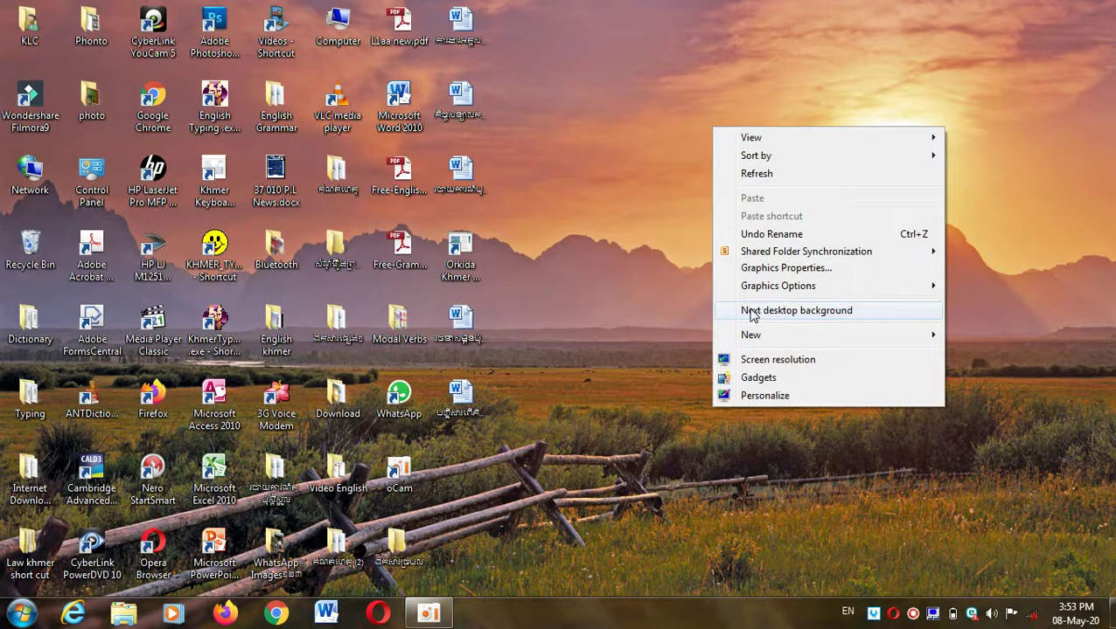
left_click(805, 317)
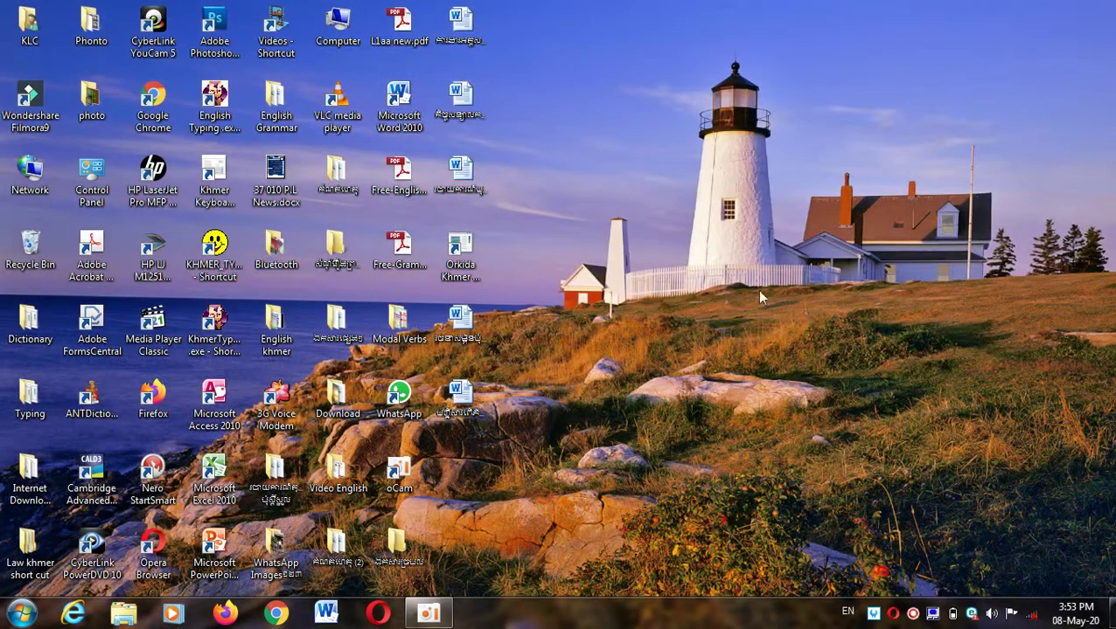
right_click(765, 225)
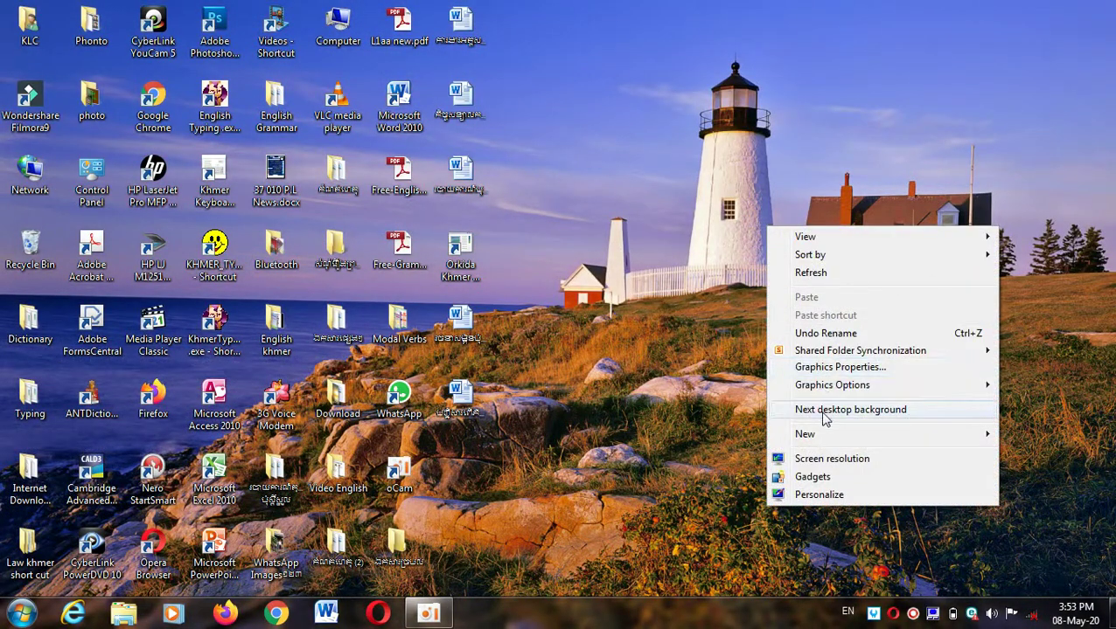
left_click(822, 411)
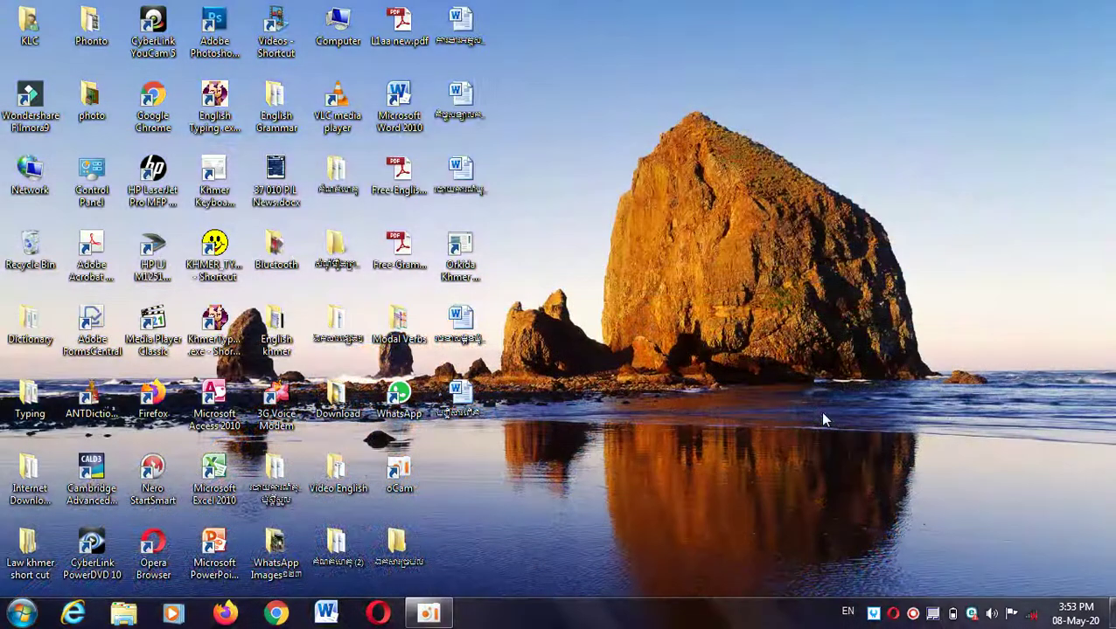
right_click(761, 218)
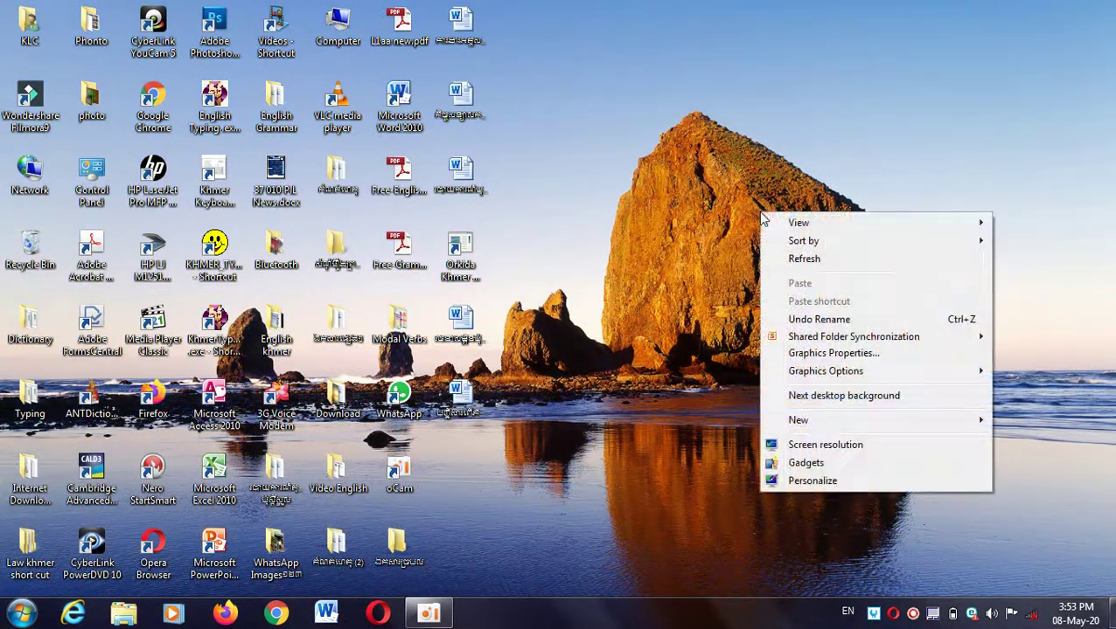
left_click(819, 400)
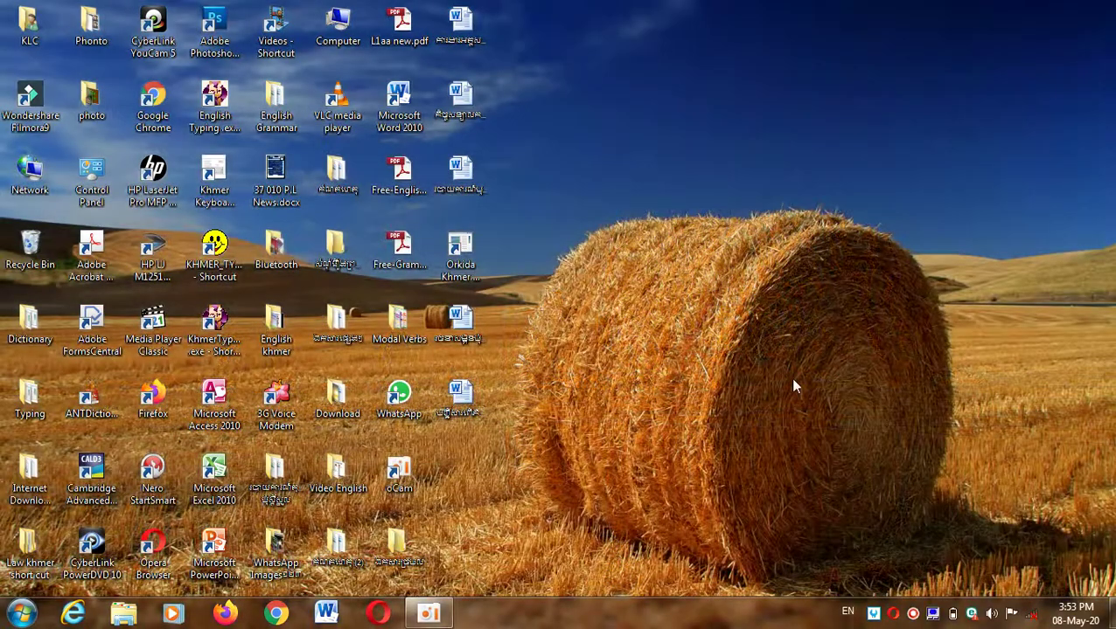
right_click(730, 220)
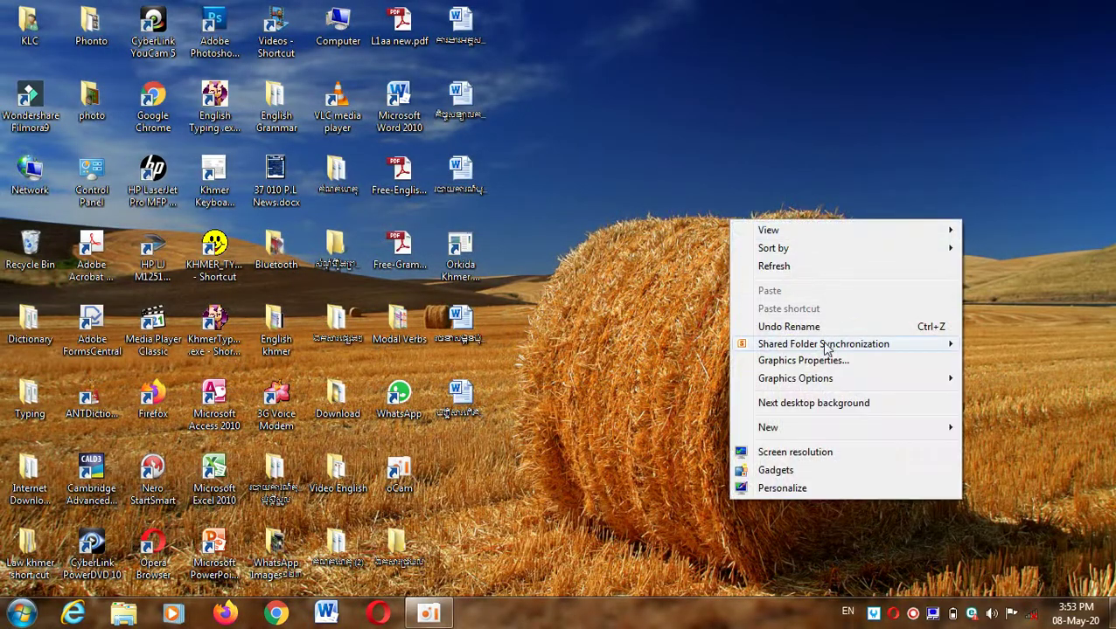
left_click(783, 403)
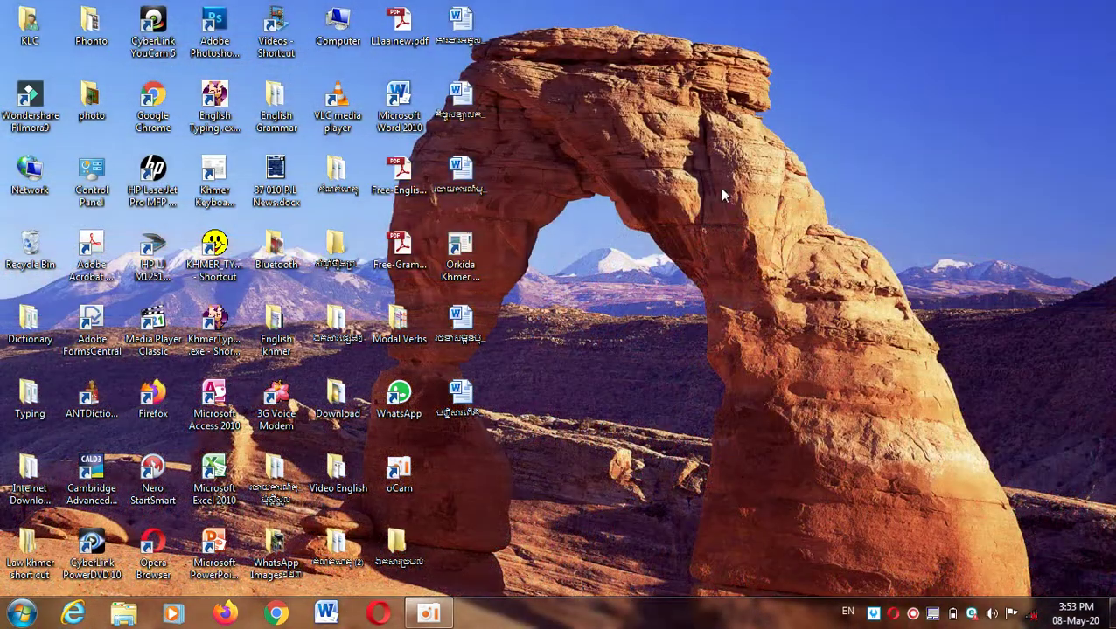
right_click(721, 188)
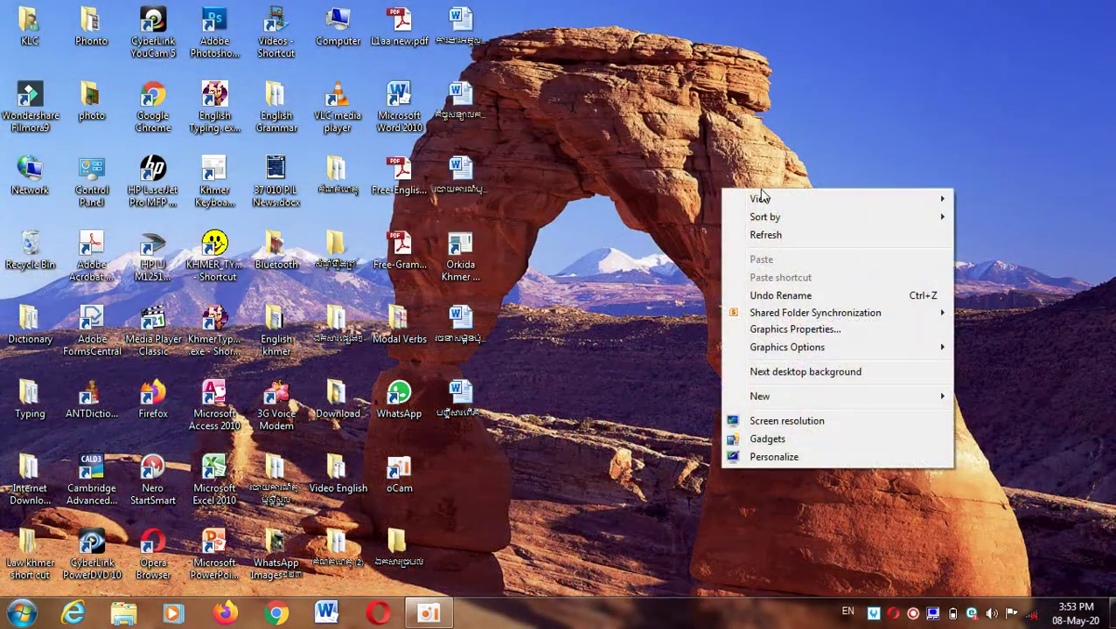
left_click(809, 373)
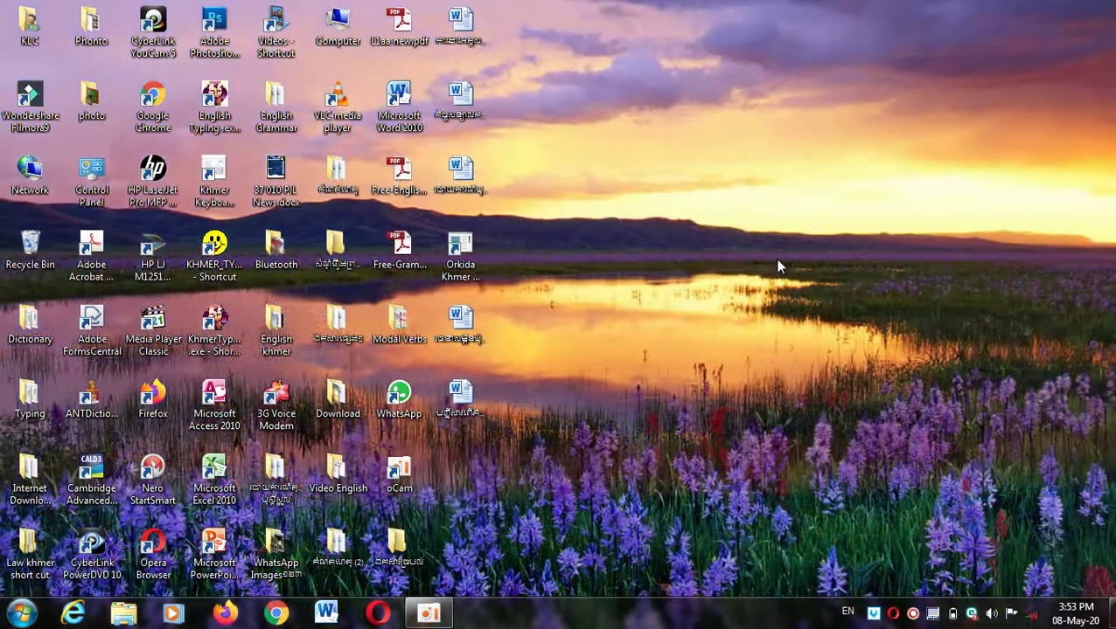
right_click(777, 260)
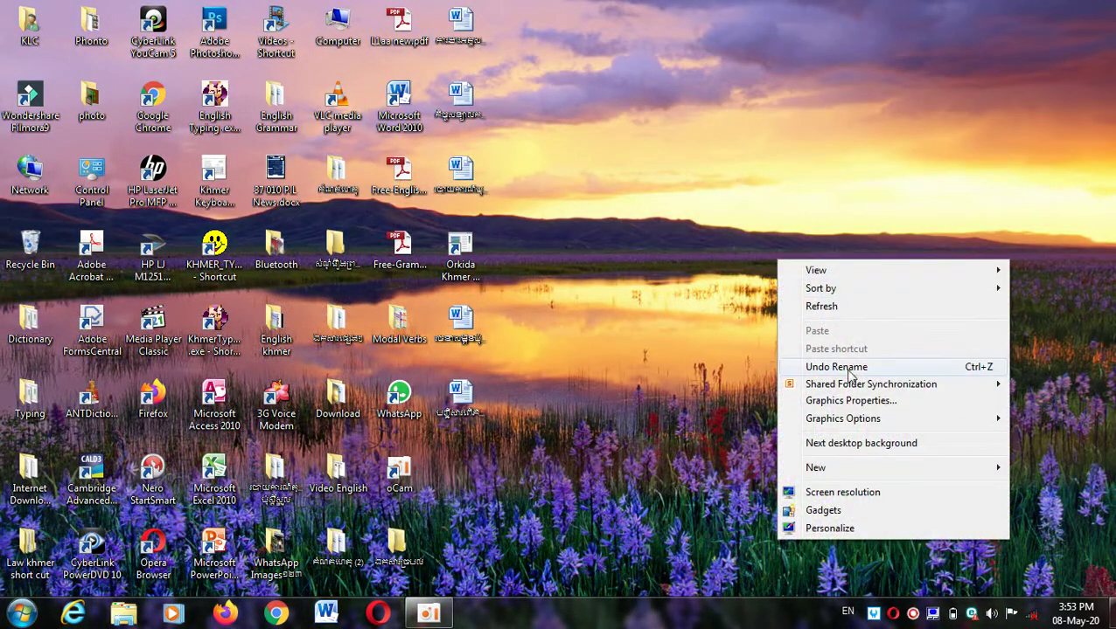
left_click(857, 446)
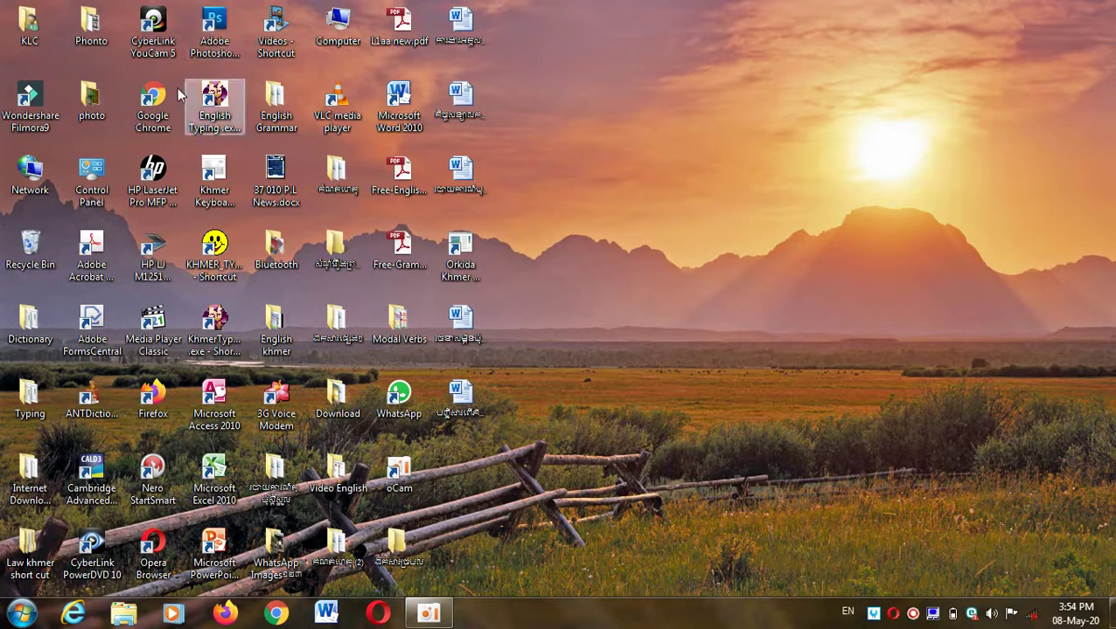
Open the Sample Pictures folder in the Pictures library, starting from Computer
double_click(342, 45)
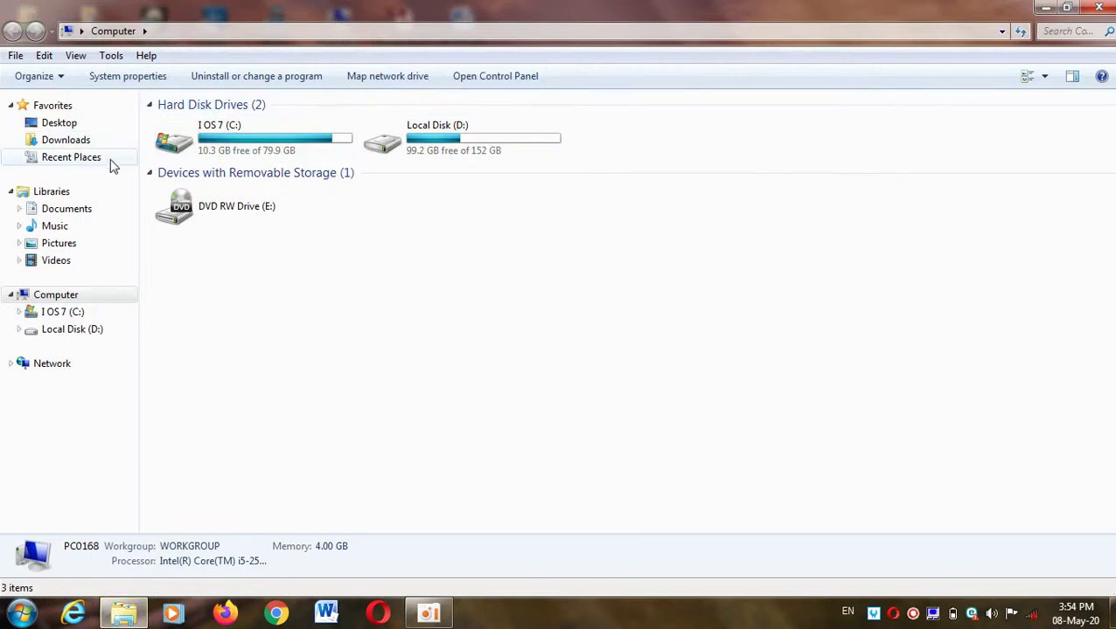
left_click(81, 251)
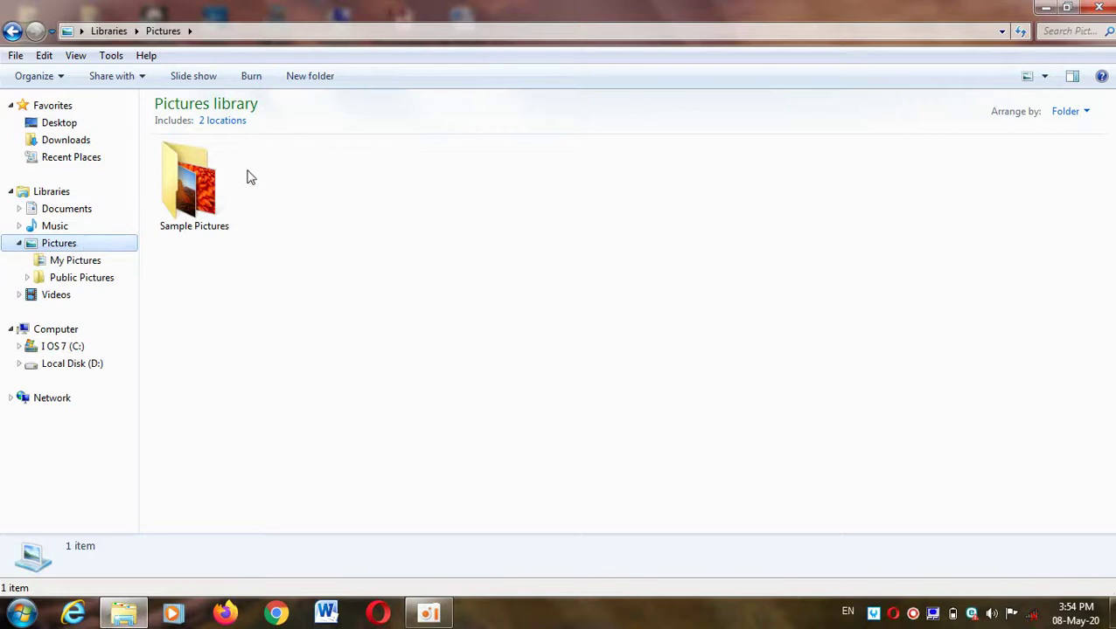
double_click(194, 203)
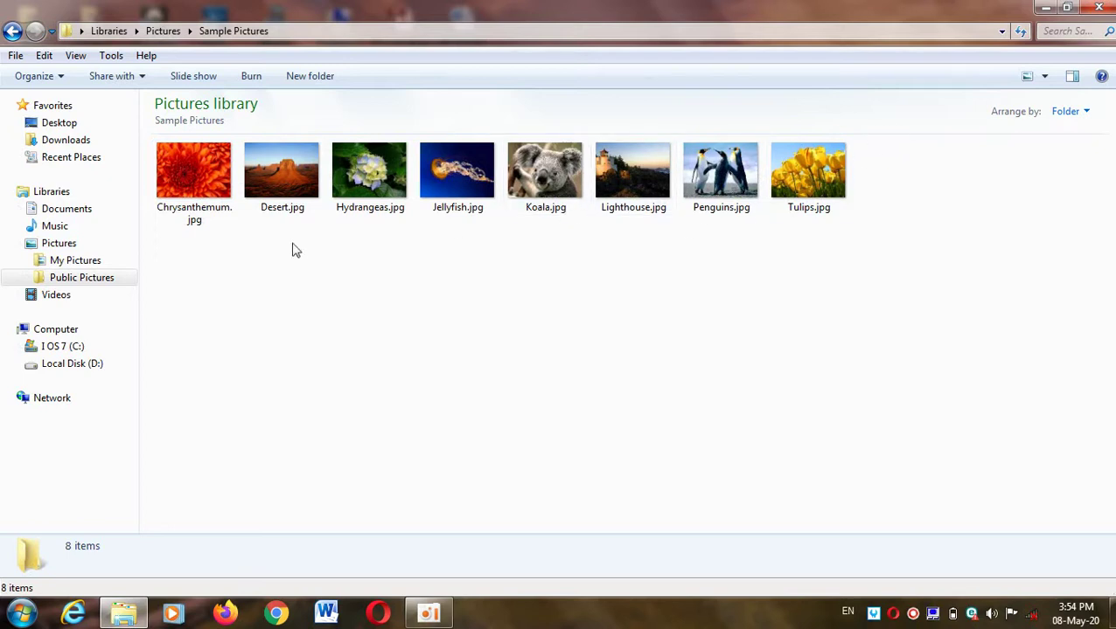
Set Penguins.jpg as the desktop background, then show the desktop and refresh it
right_click(710, 188)
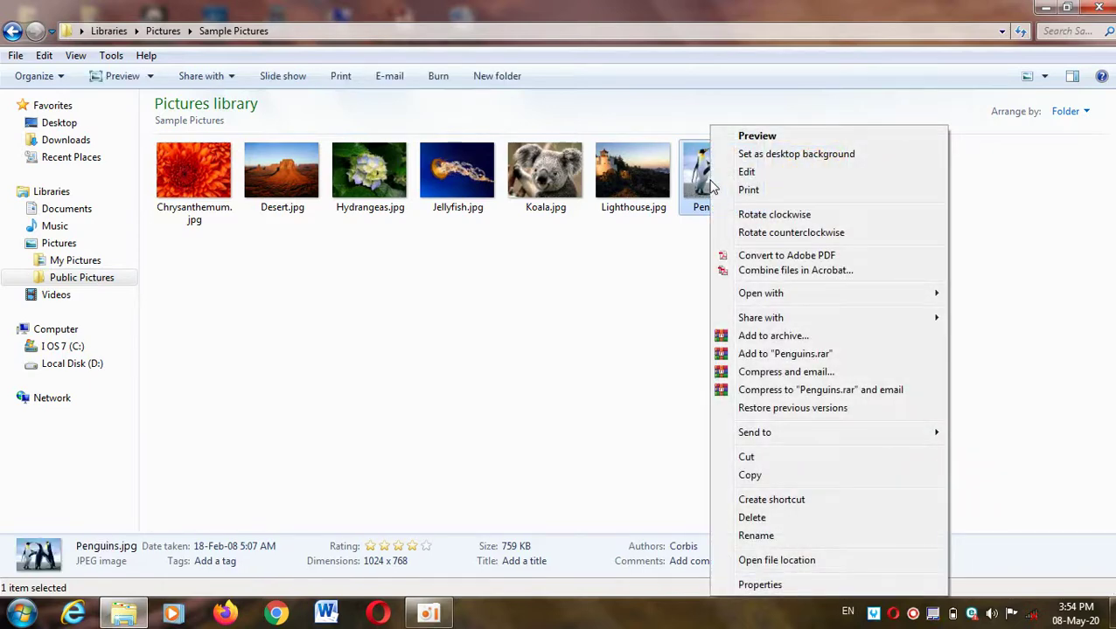
left_click(657, 253)
left_click(735, 178)
right_click(735, 178)
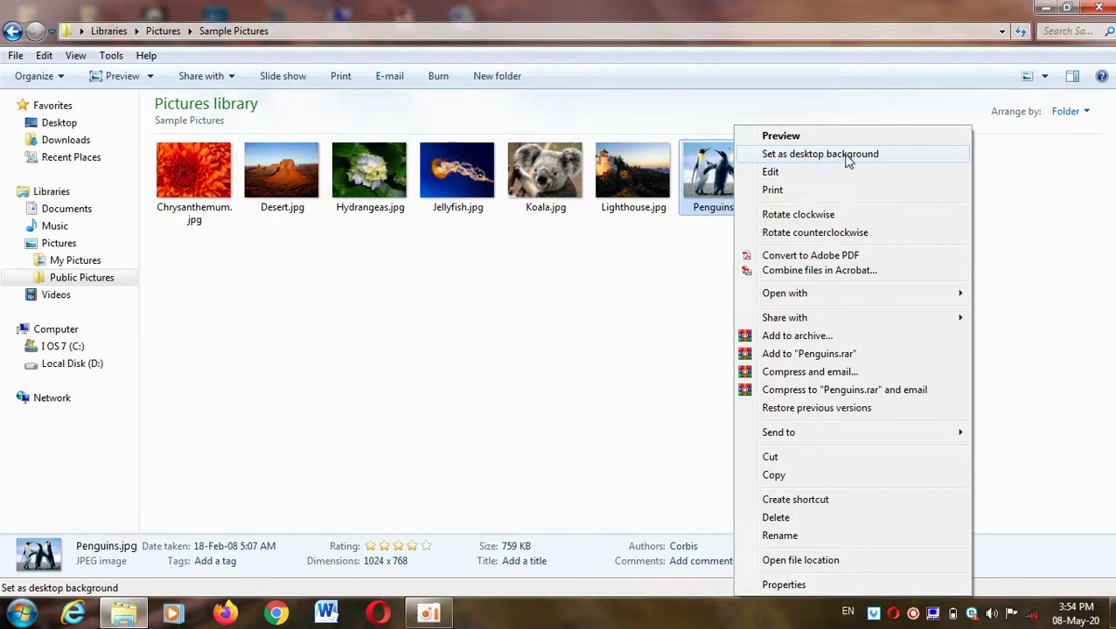
left_click(890, 156)
left_click(1042, 8)
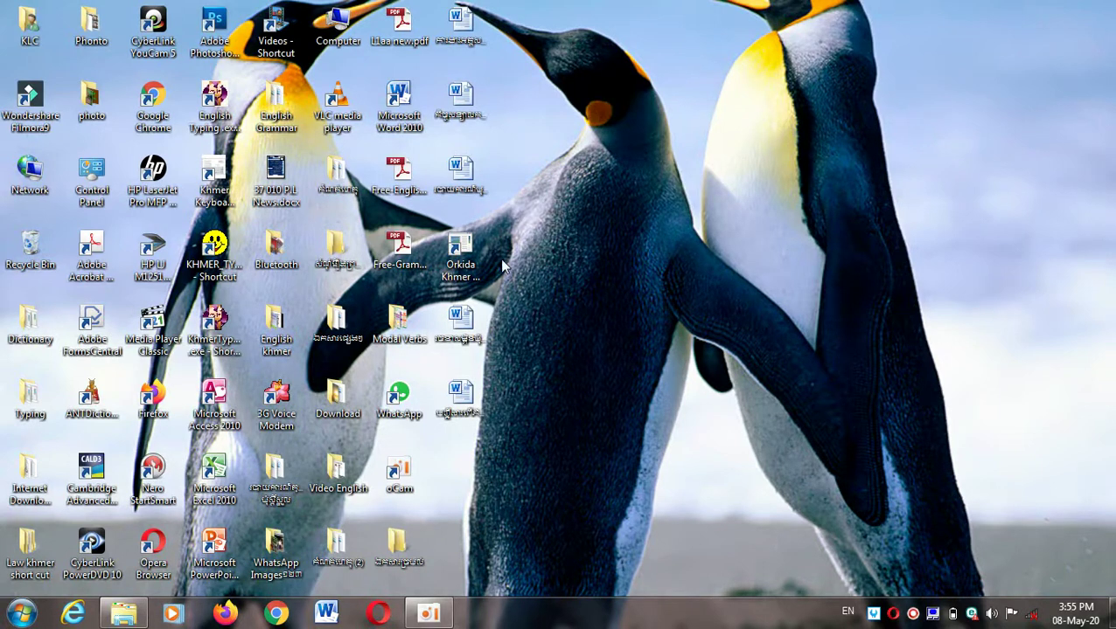
right_click(605, 241)
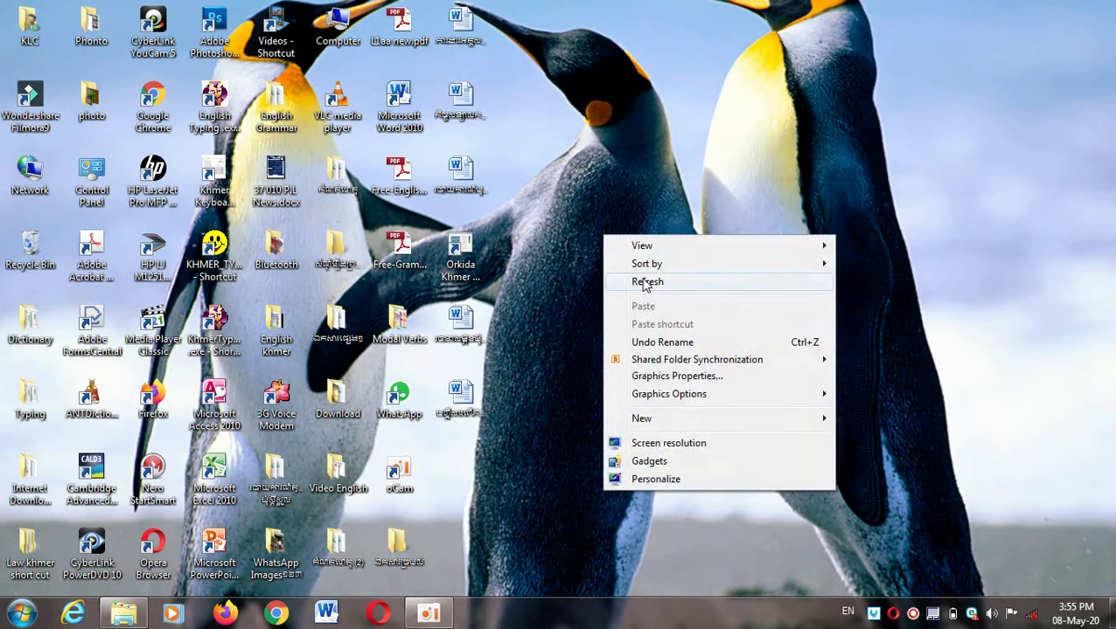
left_click(647, 281)
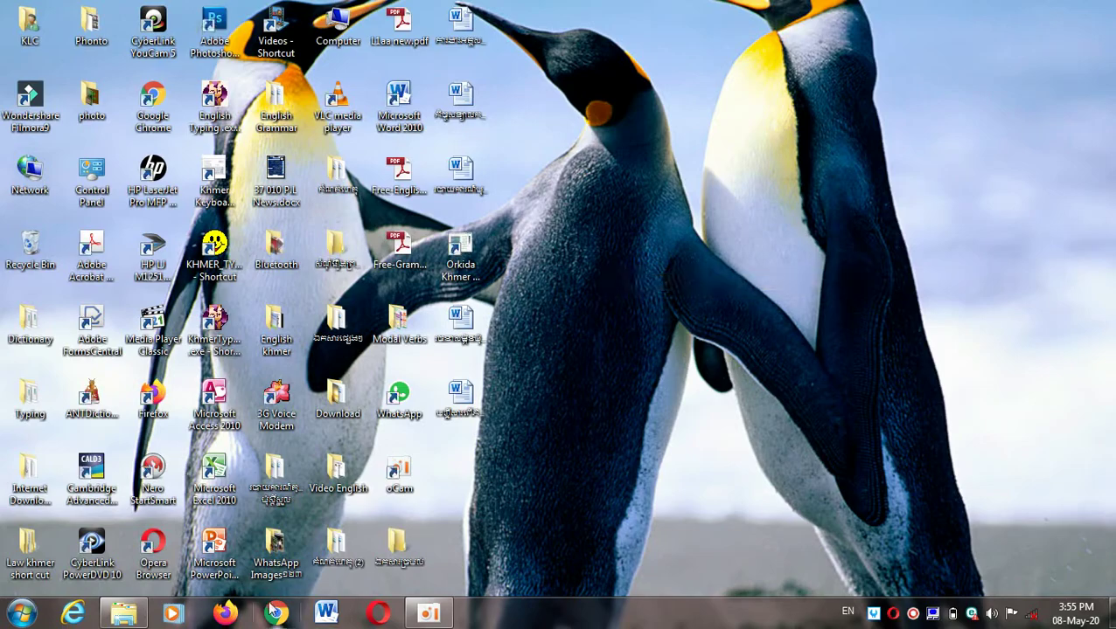
Set Hydrangeas.jpg from the Sample Pictures folder as the desktop background and close the folder window
left_click(123, 614)
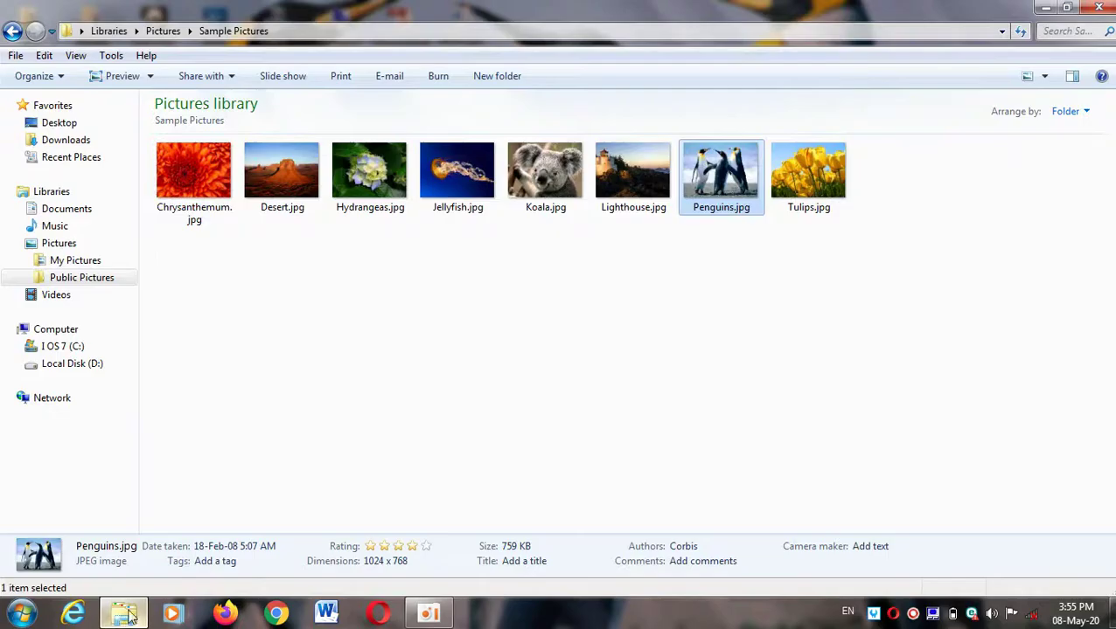
left_click(359, 180)
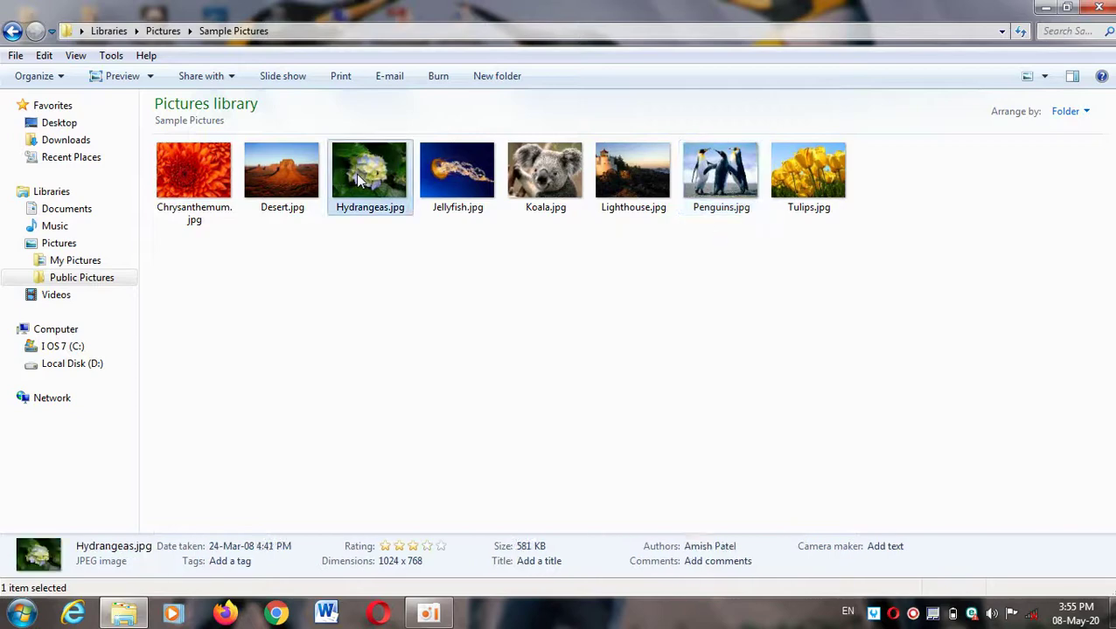
right_click(357, 178)
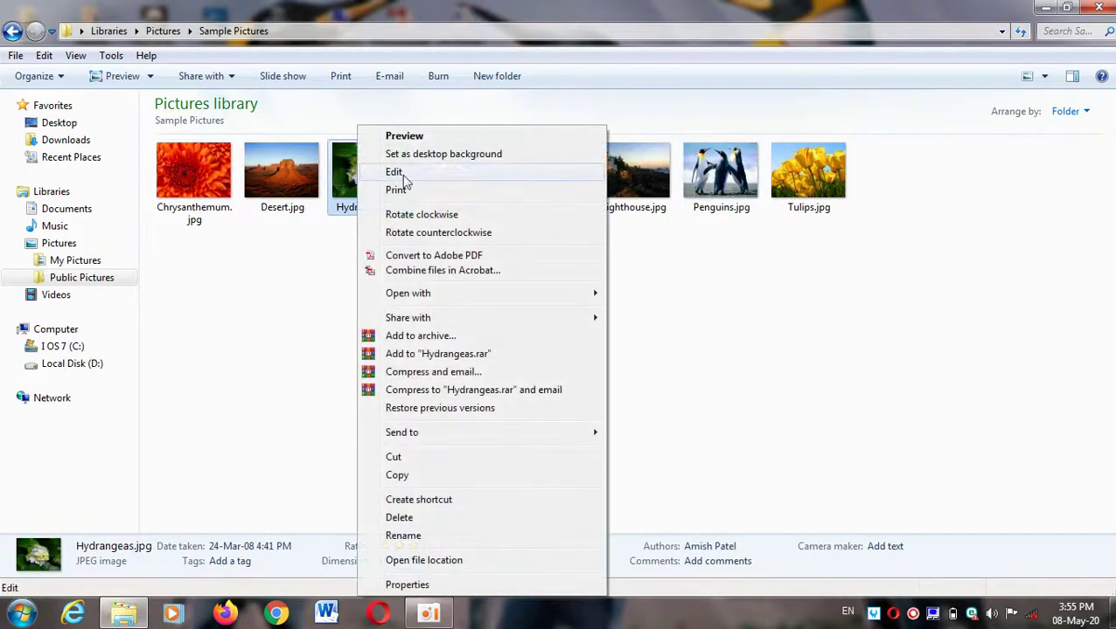
left_click(457, 154)
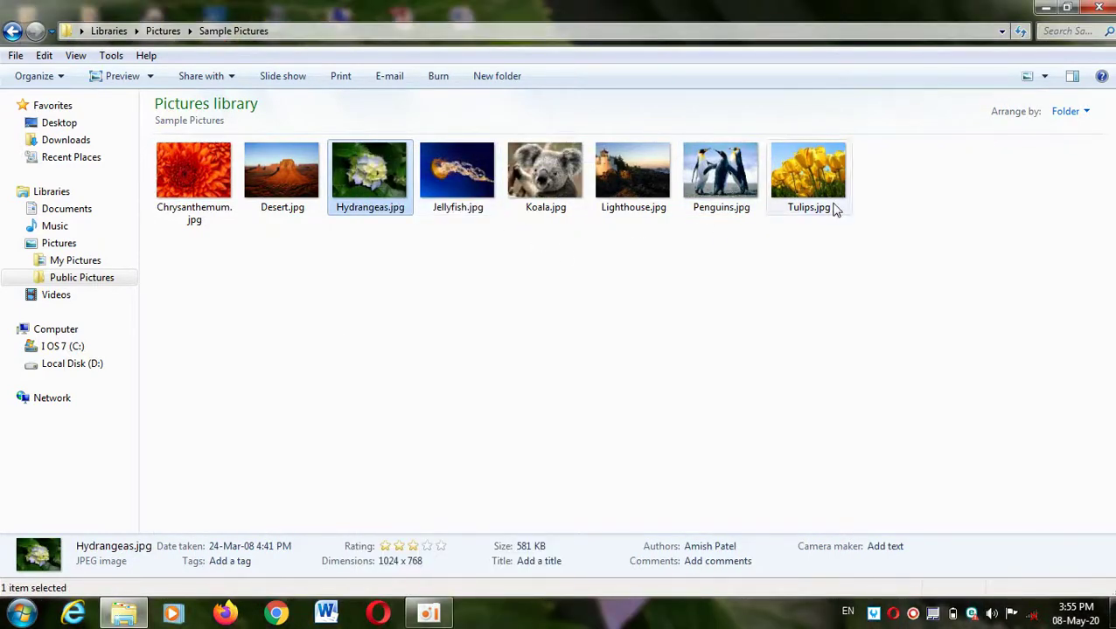
left_click(1097, 8)
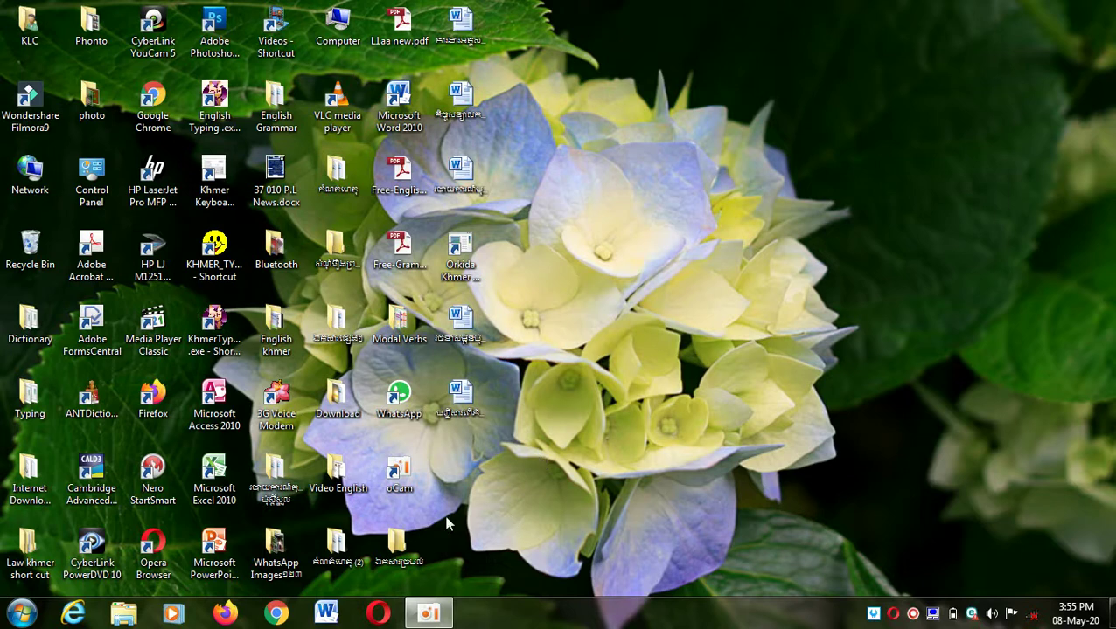
mouse_move(439, 616)
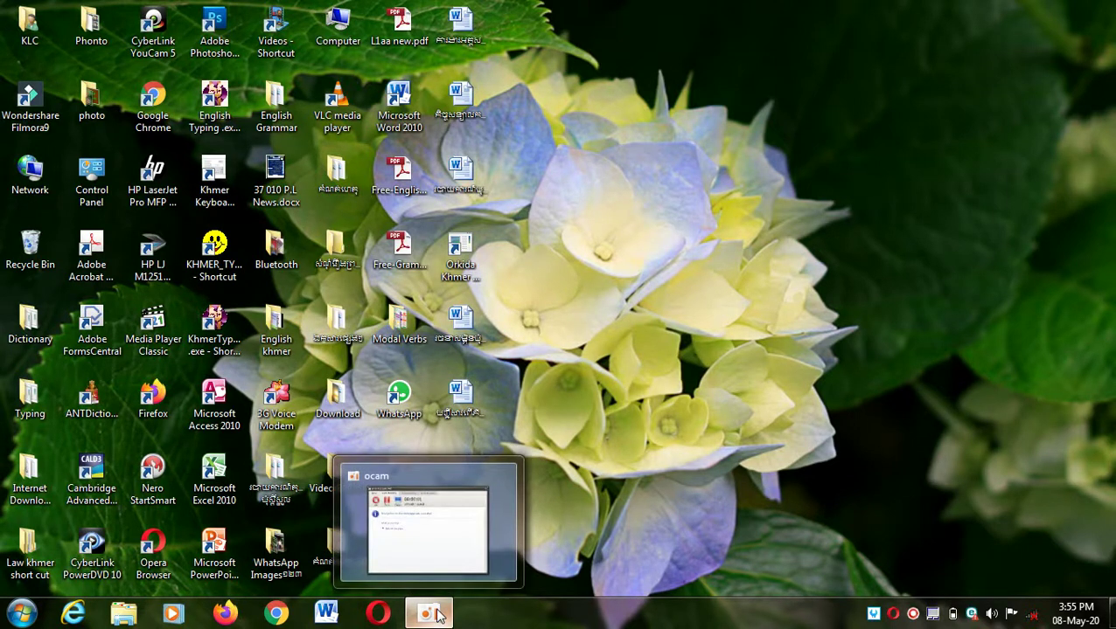
left_click(434, 615)
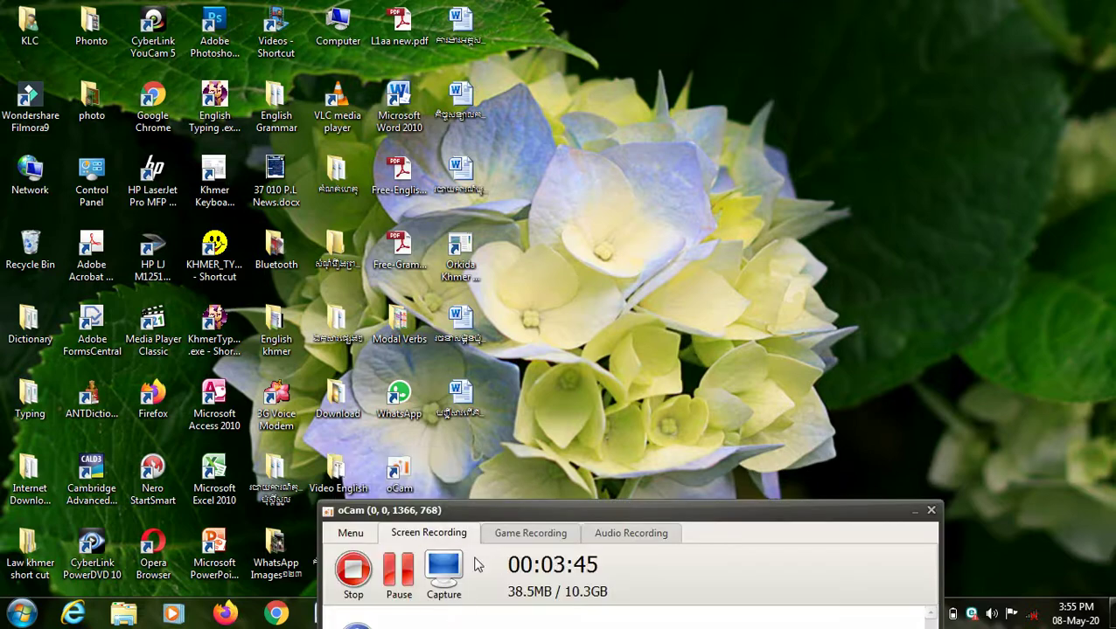